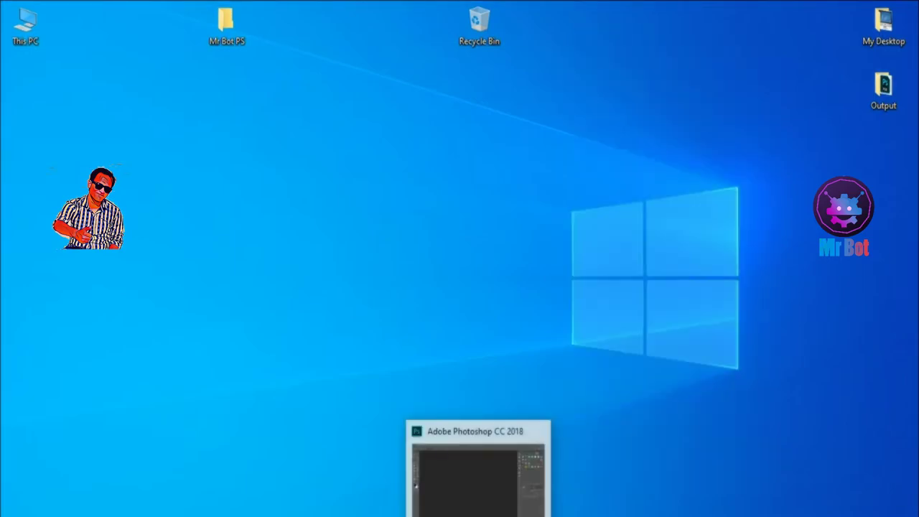
- Bring up Photoshop and open woman-pointing-at-sky-on-seashore-1117493.jpg from the Model Female folder in it
{"action": "left_click", "coordinate": [476, 494]}
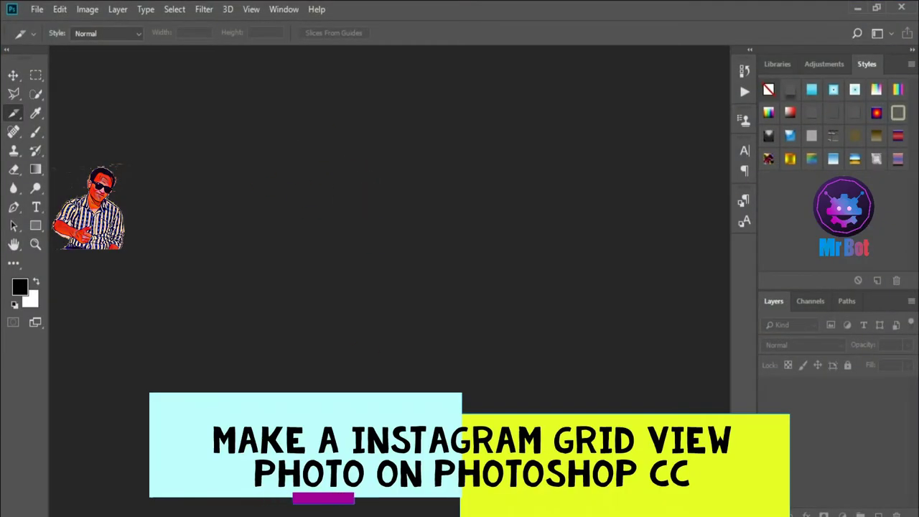
{"action": "key", "text": "alt+Tab"}
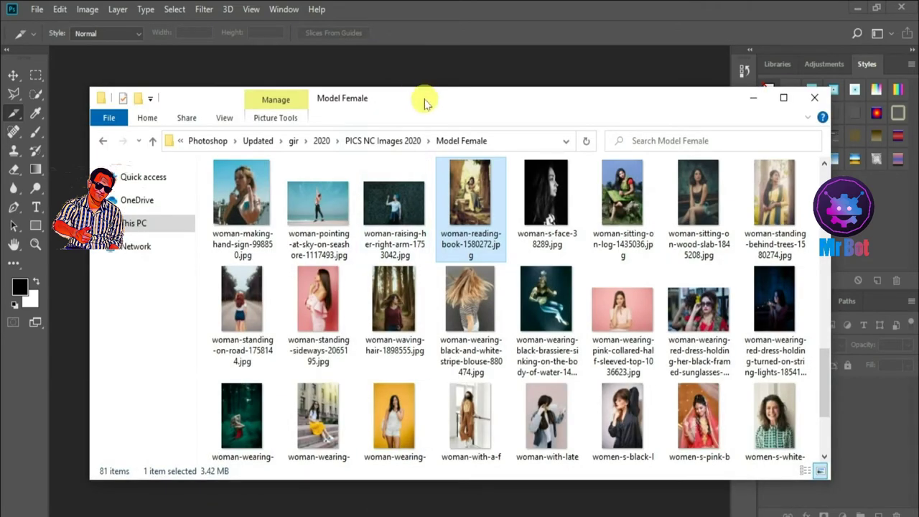
{"action": "left_click_drag", "start_coordinate": [423, 104], "coordinate": [593, 152]}
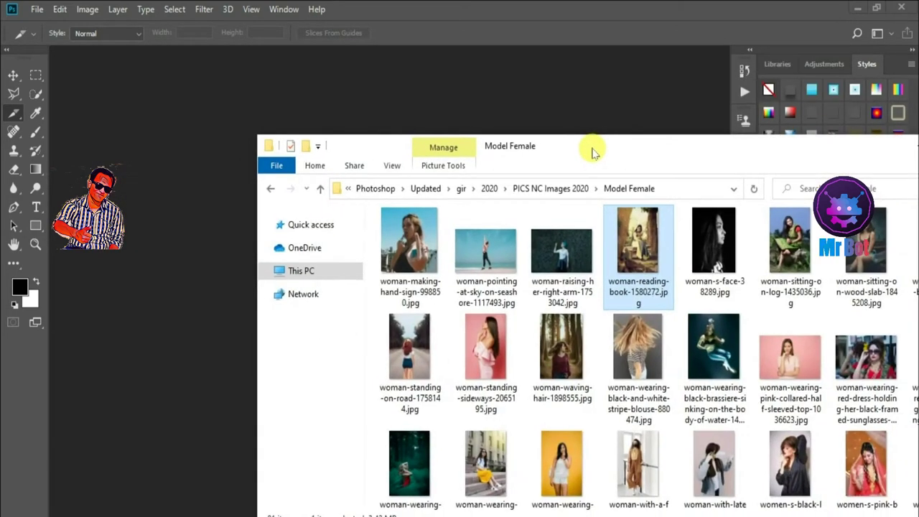
{"action": "left_click", "coordinate": [488, 260]}
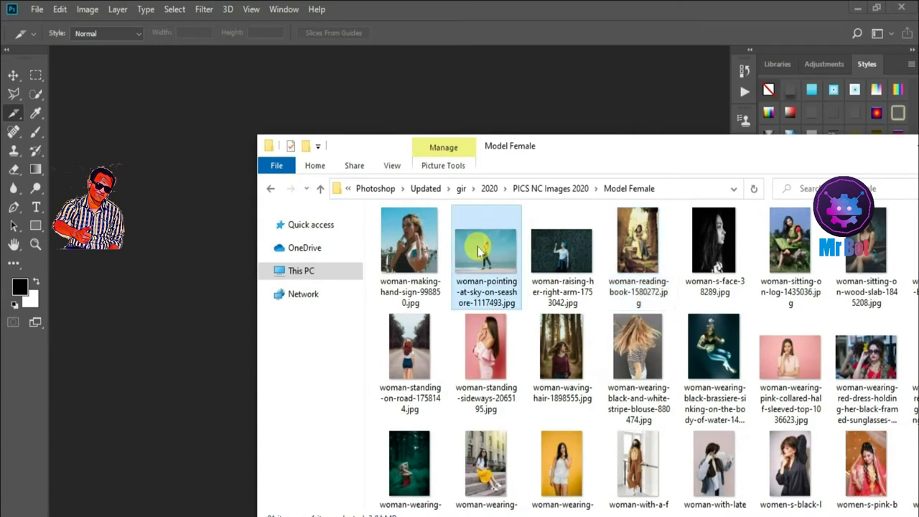
{"action": "left_click_drag", "start_coordinate": [480, 249], "coordinate": [183, 149]}
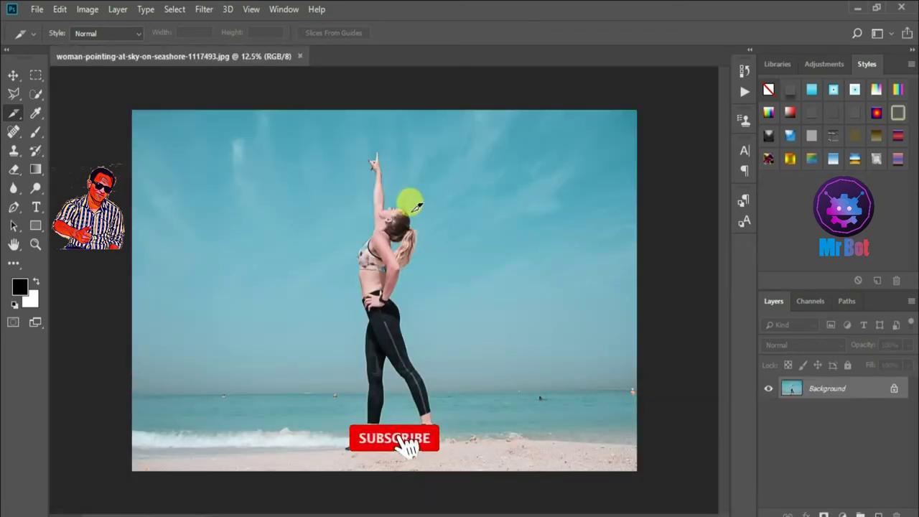
- Duplicate the Background layer and hide the original Background layer
{"action": "key", "text": "v"}
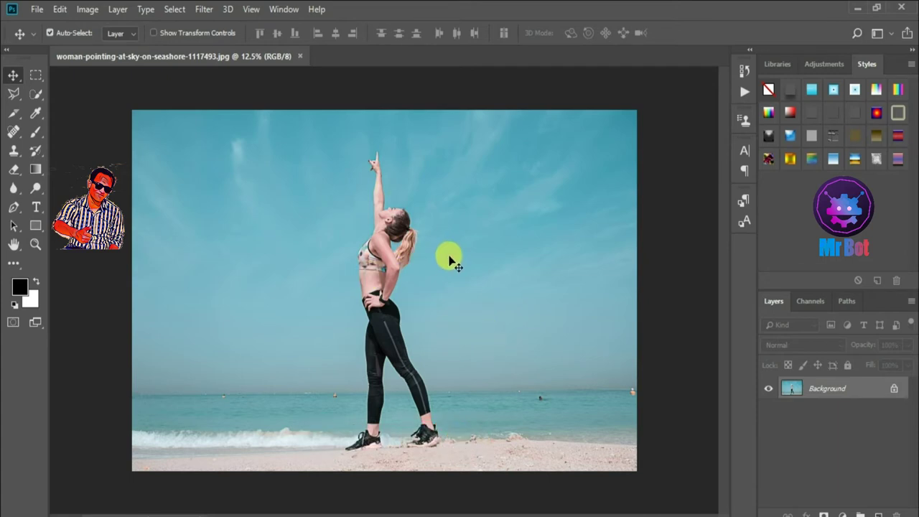
{"action": "key", "text": "ctrl+j"}
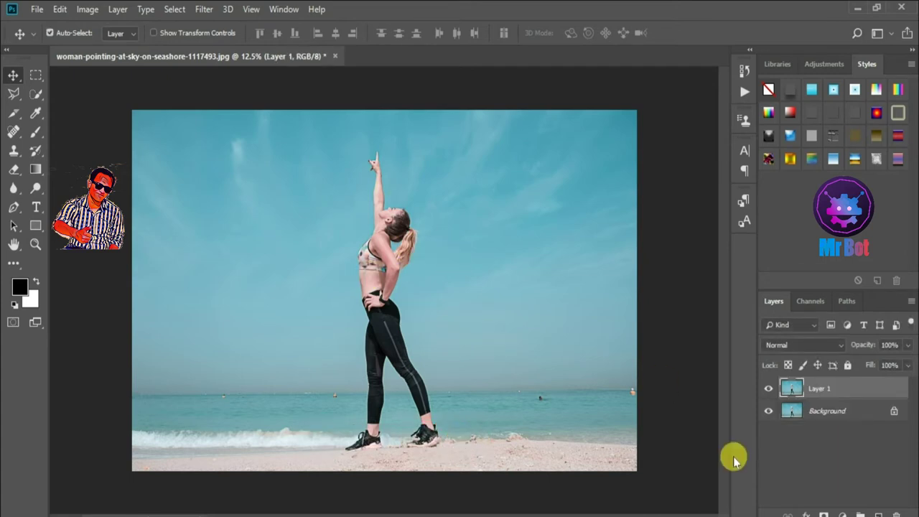
{"action": "left_click", "coordinate": [766, 413]}
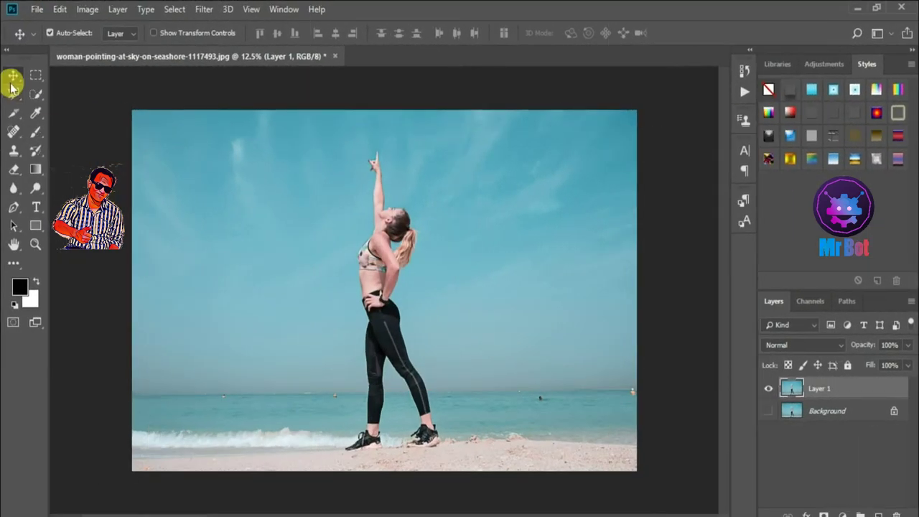
- Activate the Slice Tool
{"action": "left_click", "coordinate": [15, 117]}
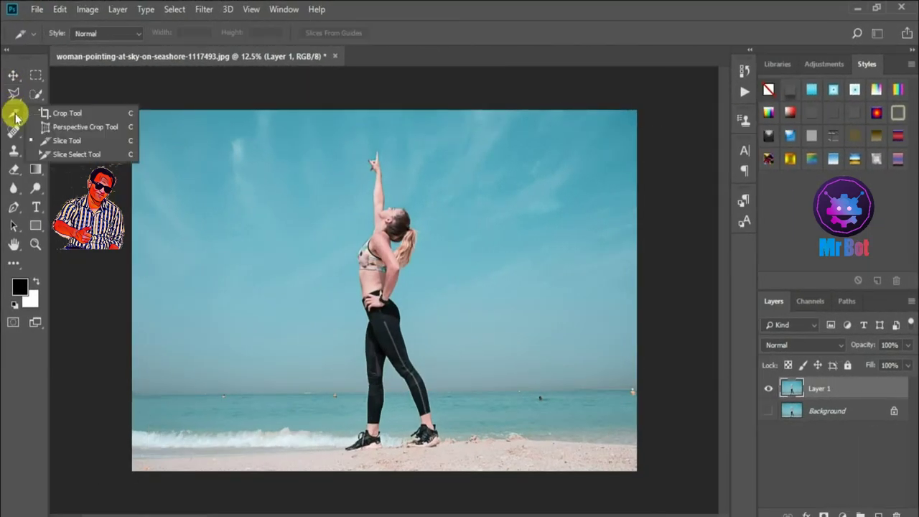
{"action": "left_click", "coordinate": [84, 138]}
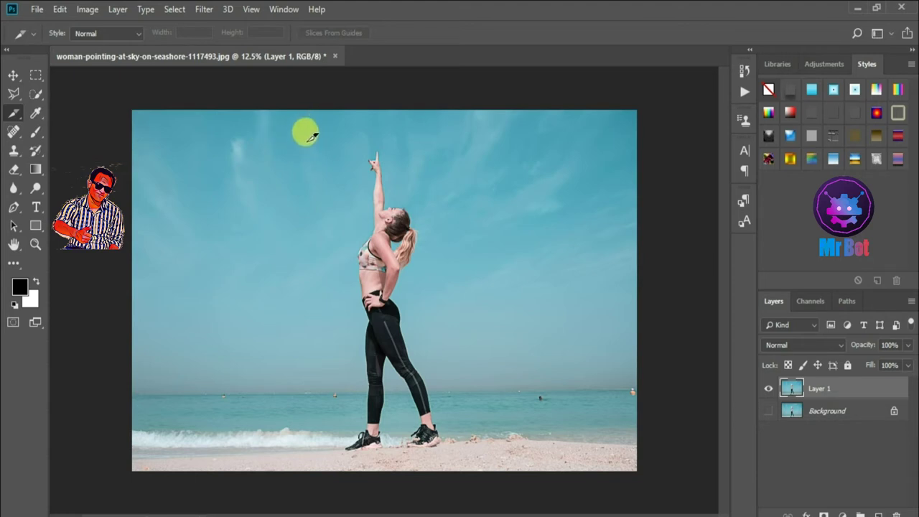
{"action": "left_click_drag", "start_coordinate": [306, 141], "coordinate": [467, 458]}
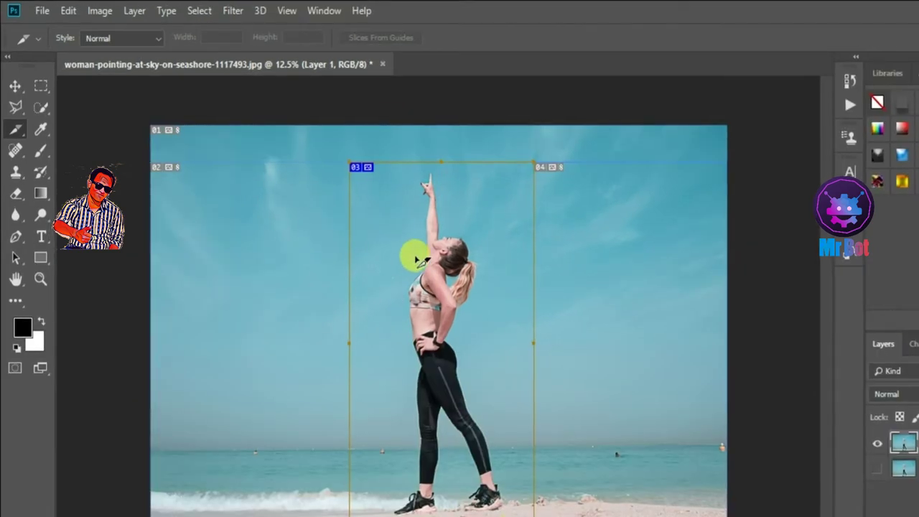
{"action": "right_click", "coordinate": [367, 225]}
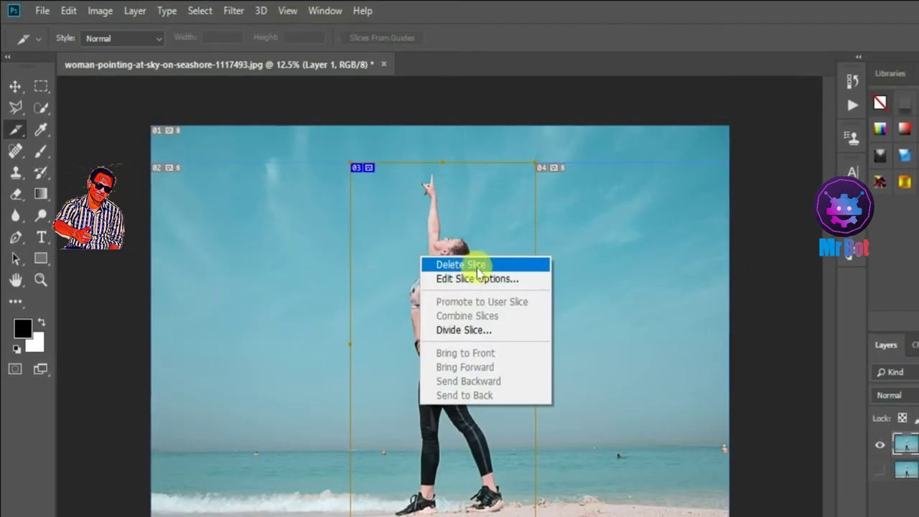
{"action": "left_click", "coordinate": [474, 267]}
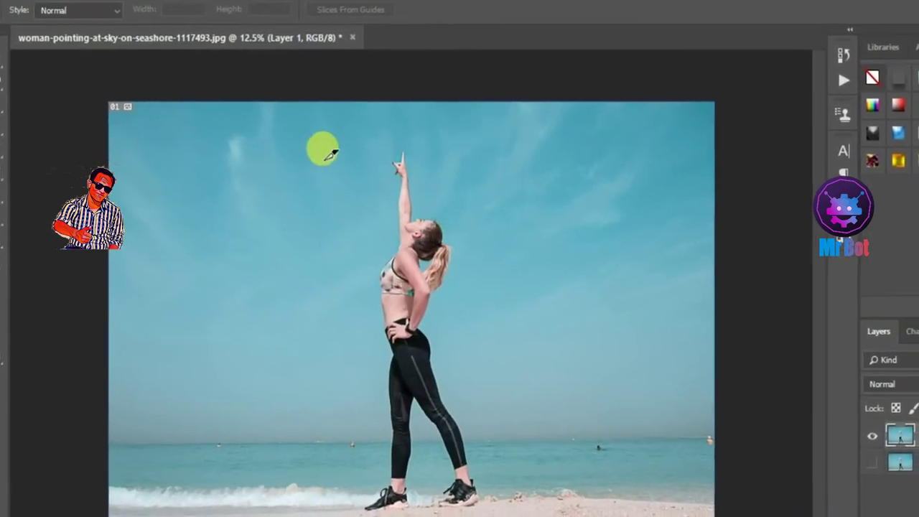
- Draw a slice about 1888 × 3448 px around the woman and look through its slice options without changing them
{"action": "left_click_drag", "start_coordinate": [319, 133], "coordinate": [488, 506]}
{"action": "right_click", "coordinate": [365, 207]}
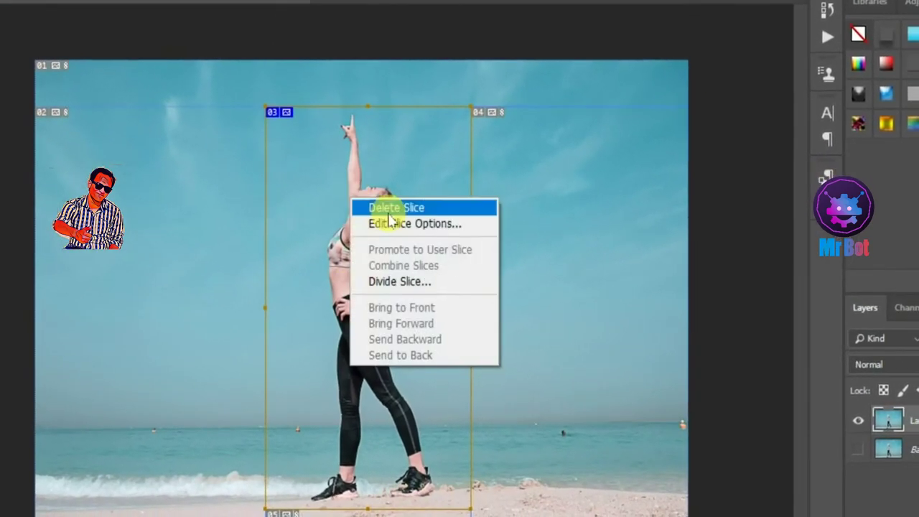
{"action": "left_click", "coordinate": [420, 220]}
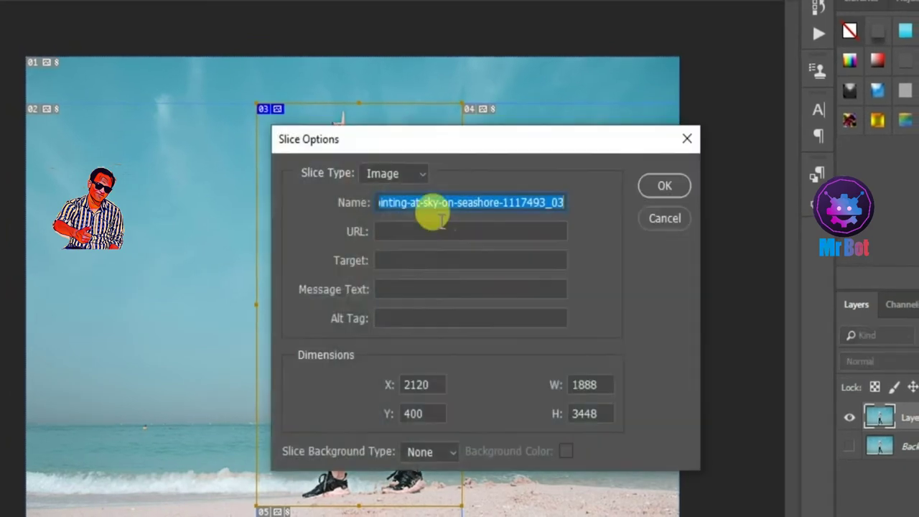
{"action": "left_click", "coordinate": [482, 261]}
{"action": "key", "text": "Tab"}
{"action": "key", "text": "Tab"}
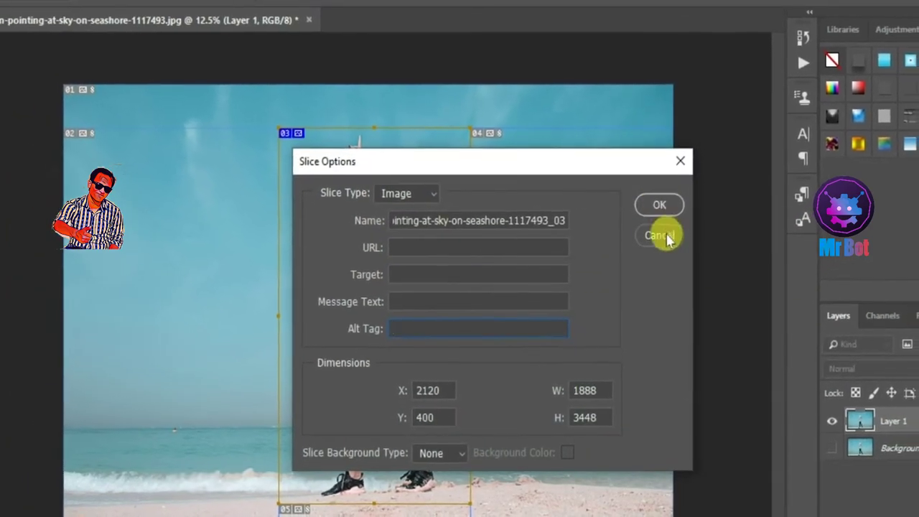
{"action": "left_click", "coordinate": [662, 222]}
- Divide the slice around the woman into 3 evenly spaced slices down and 3 evenly spaced slices across
{"action": "right_click", "coordinate": [366, 231]}
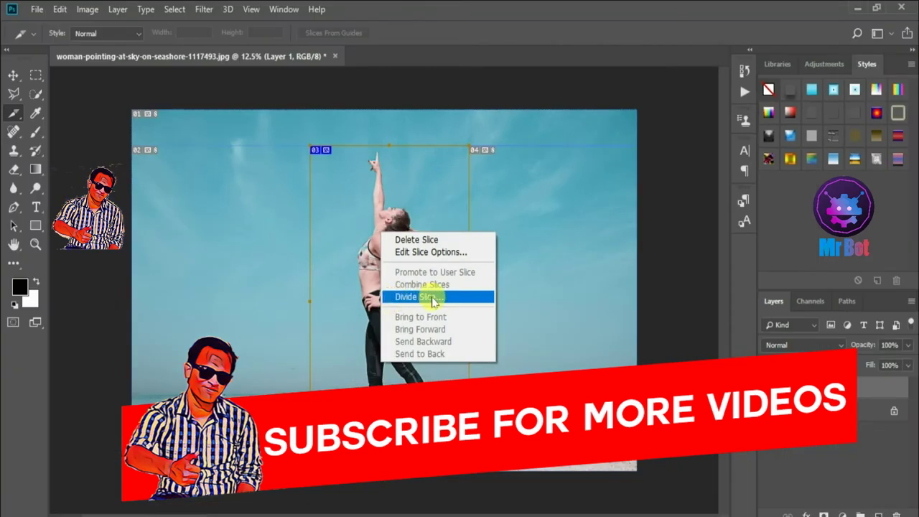
{"action": "left_click", "coordinate": [433, 297]}
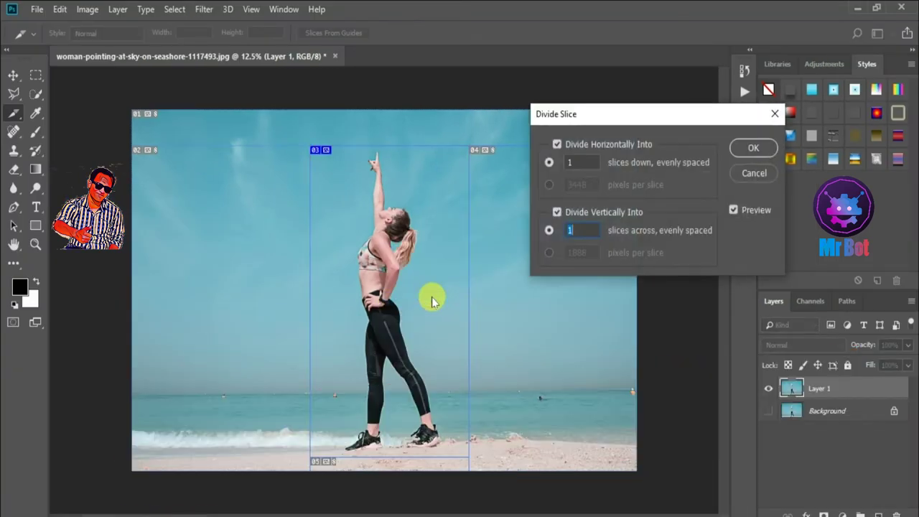
{"action": "left_click_drag", "start_coordinate": [637, 121], "coordinate": [622, 140]}
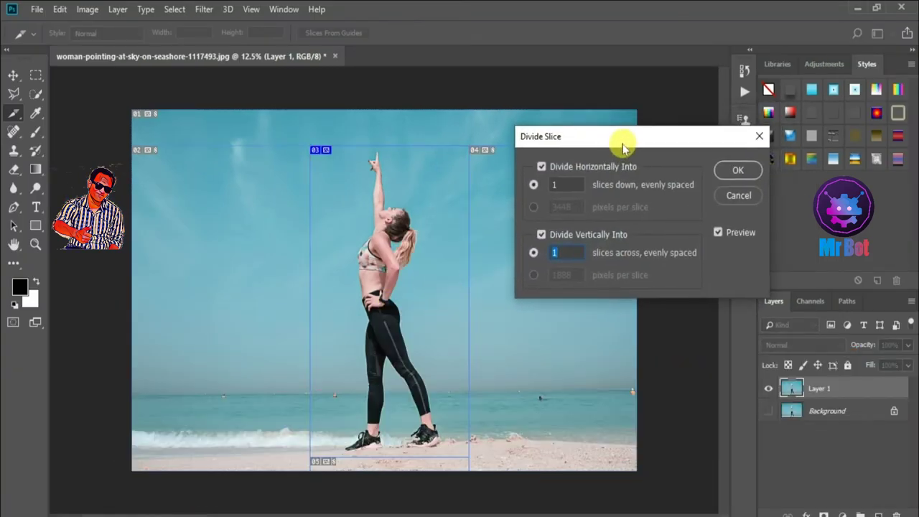
{"action": "left_click", "coordinate": [542, 167]}
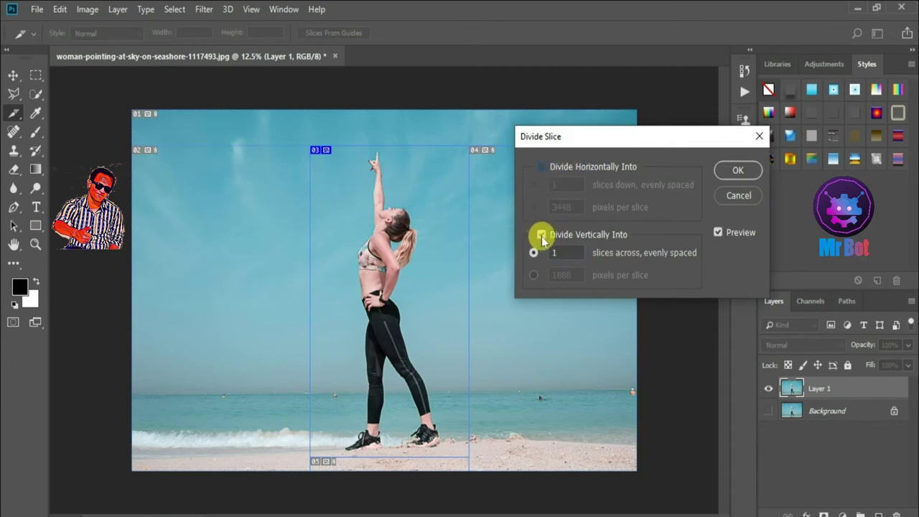
{"action": "left_click", "coordinate": [541, 168]}
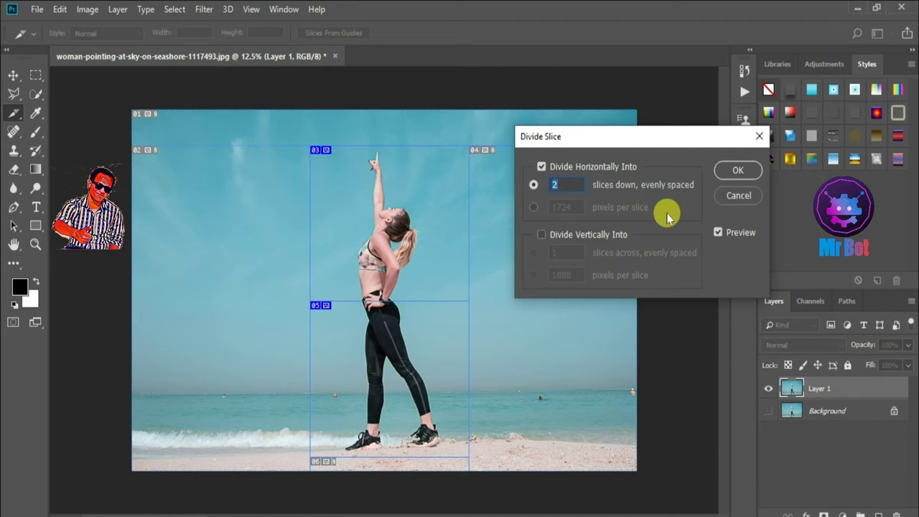
{"action": "key", "text": "Up"}
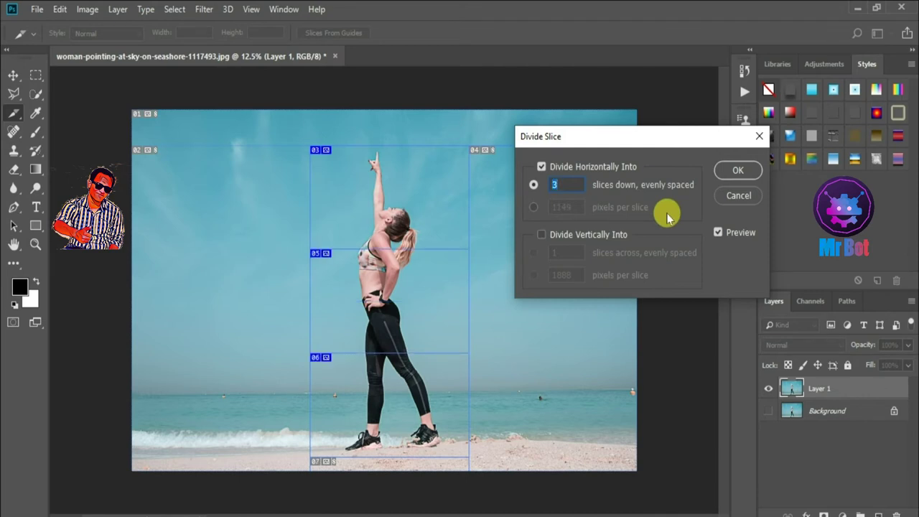
{"action": "left_click", "coordinate": [541, 236]}
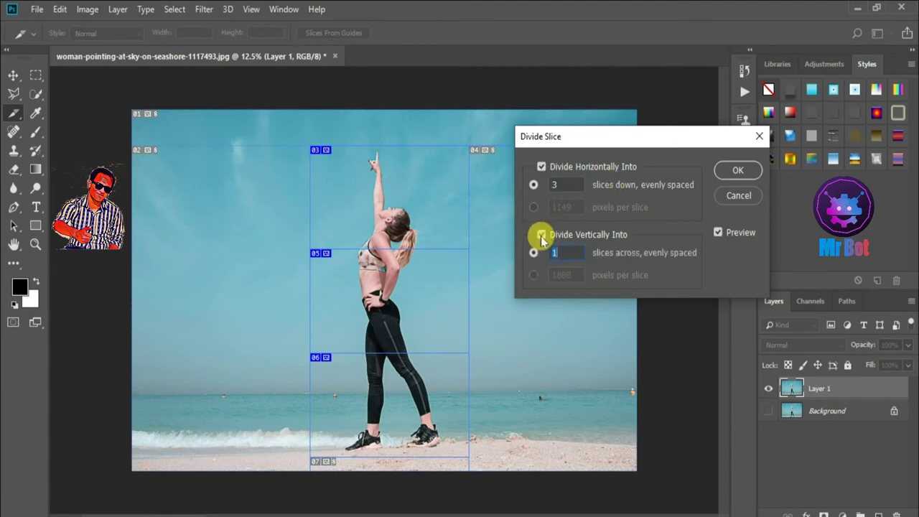
{"action": "type", "text": "2"}
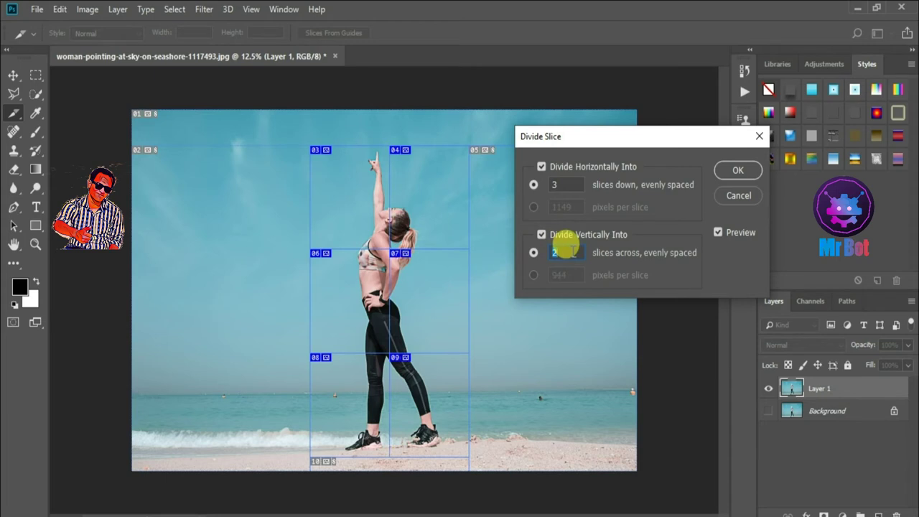
{"action": "type", "text": "3"}
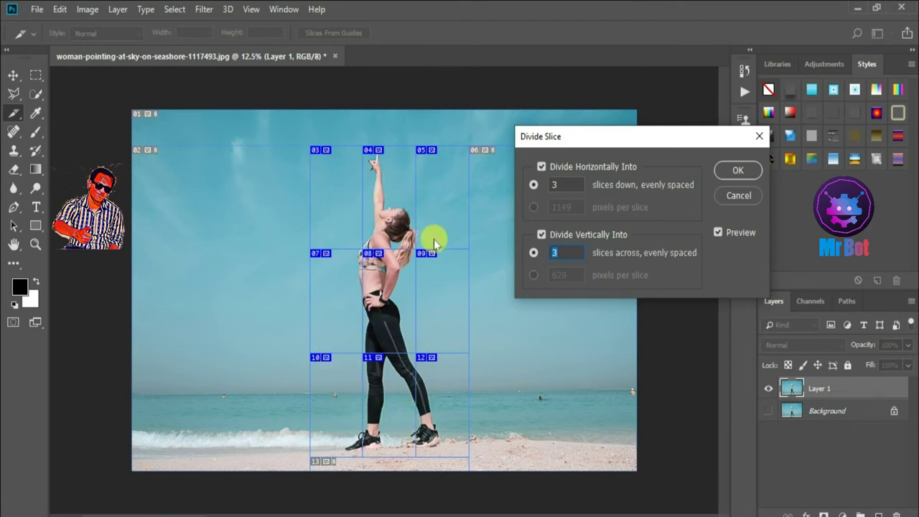
{"action": "left_click", "coordinate": [736, 172]}
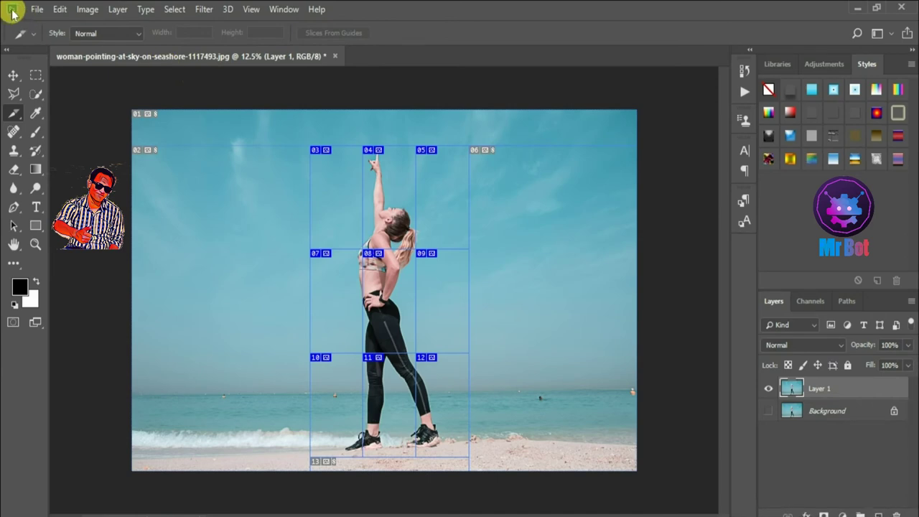
- Open the sliced image in Save for Web (Legacy) and fit the preview on screen
{"action": "left_click", "coordinate": [39, 10]}
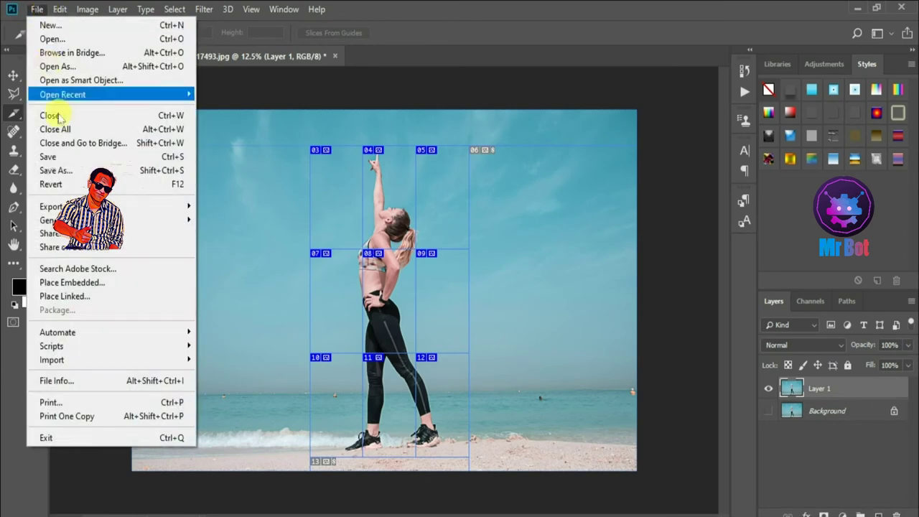
{"action": "mouse_move", "coordinate": [65, 204]}
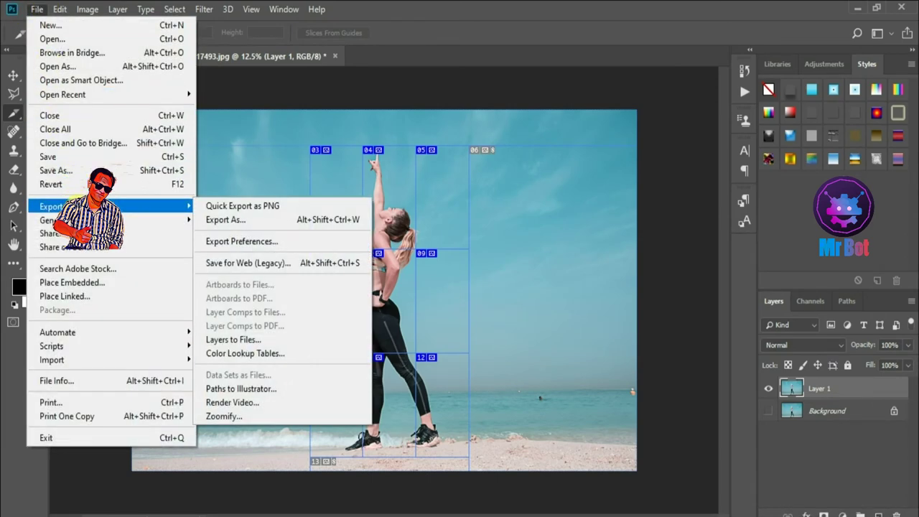
{"action": "left_click", "coordinate": [305, 263]}
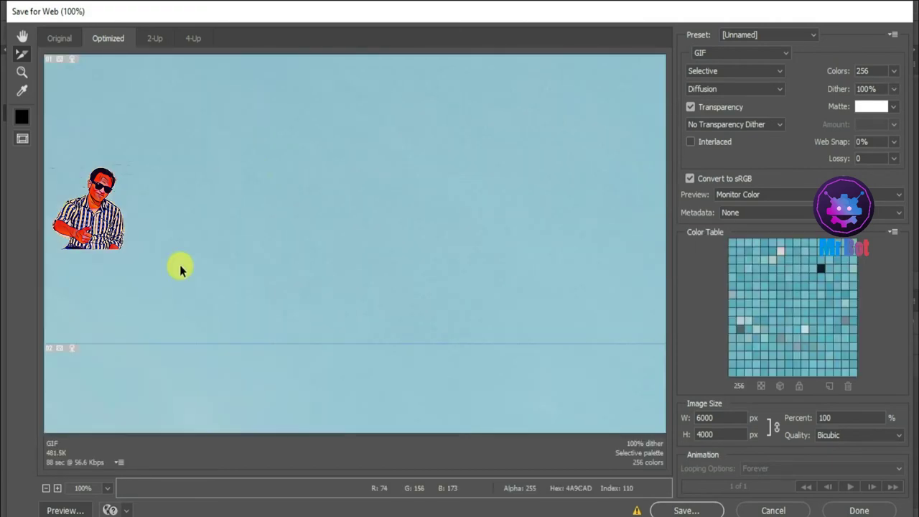
{"action": "left_click", "coordinate": [107, 488]}
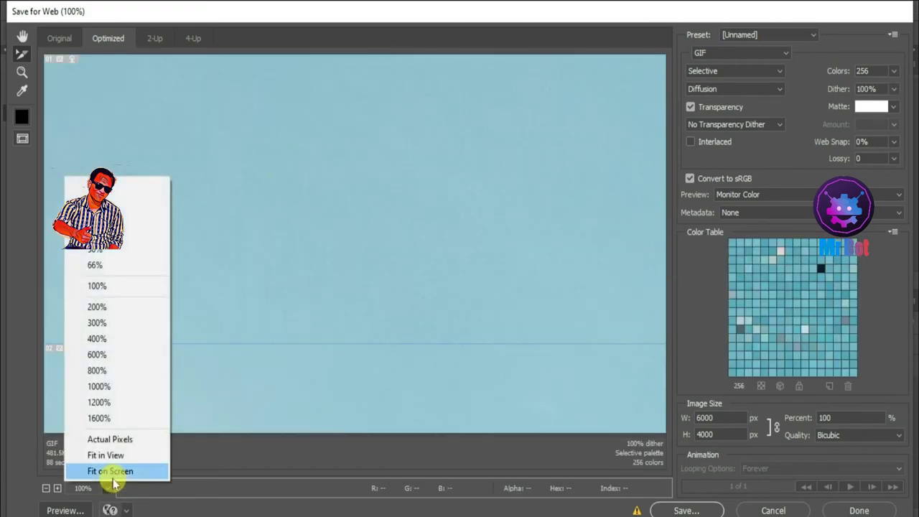
{"action": "left_click", "coordinate": [115, 477]}
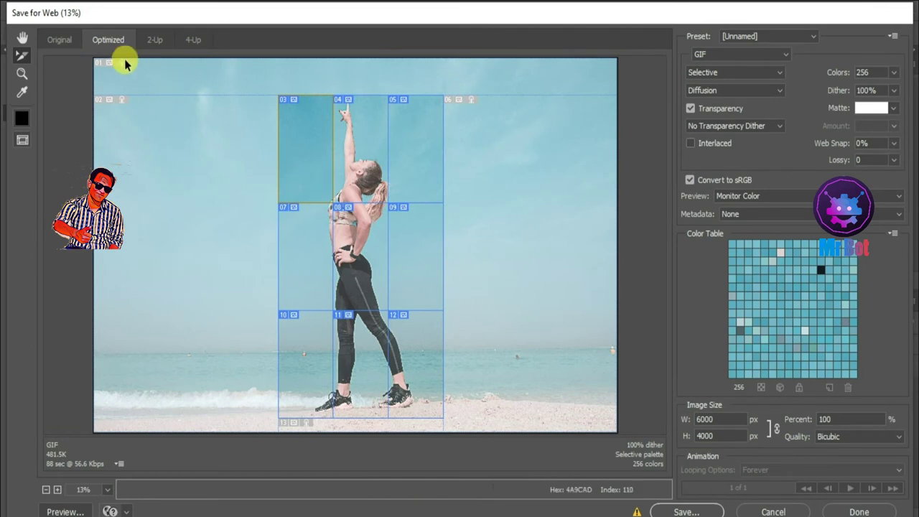
- Show the original image in the preview and select all nine slices of the grid around the woman
{"action": "left_click", "coordinate": [61, 41]}
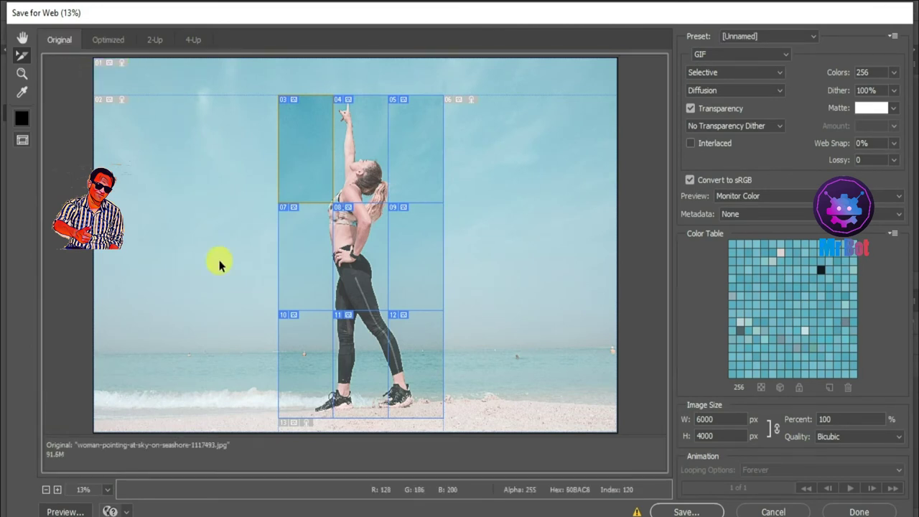
{"action": "left_click", "coordinate": [347, 168]}
{"action": "left_click", "coordinate": [414, 172]}
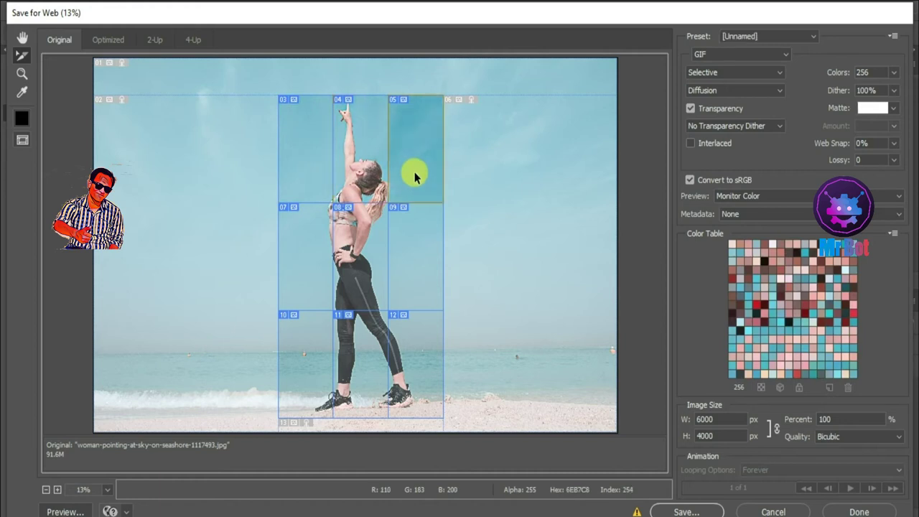
{"action": "left_click", "coordinate": [414, 283]}
{"action": "left_click", "coordinate": [408, 377]}
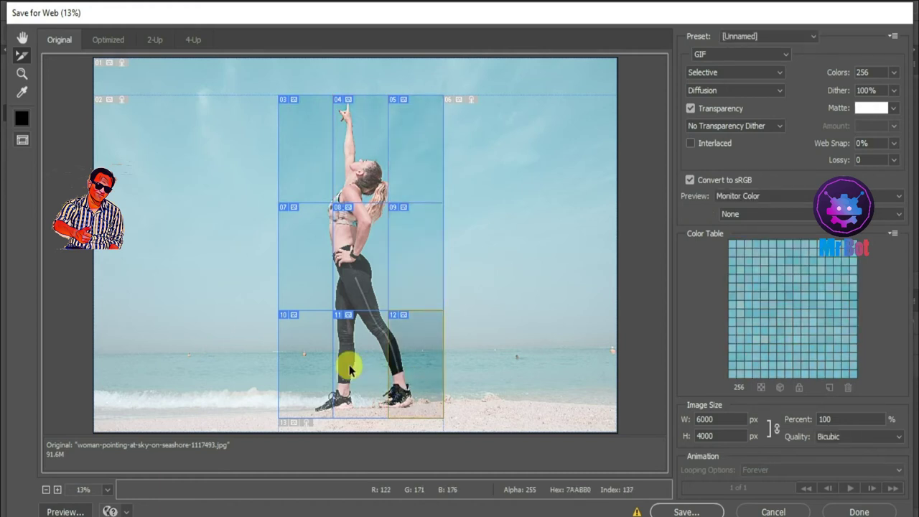
{"action": "left_click", "coordinate": [350, 369]}
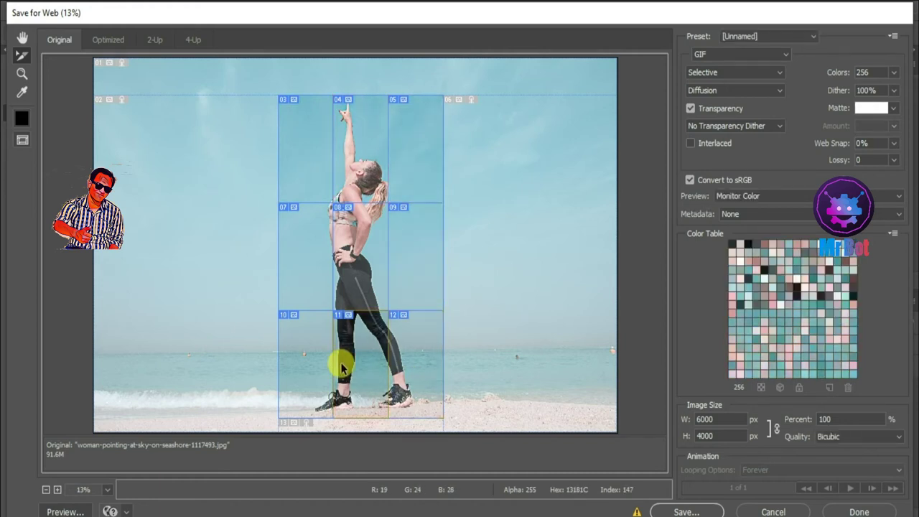
{"action": "left_click", "coordinate": [308, 143]}
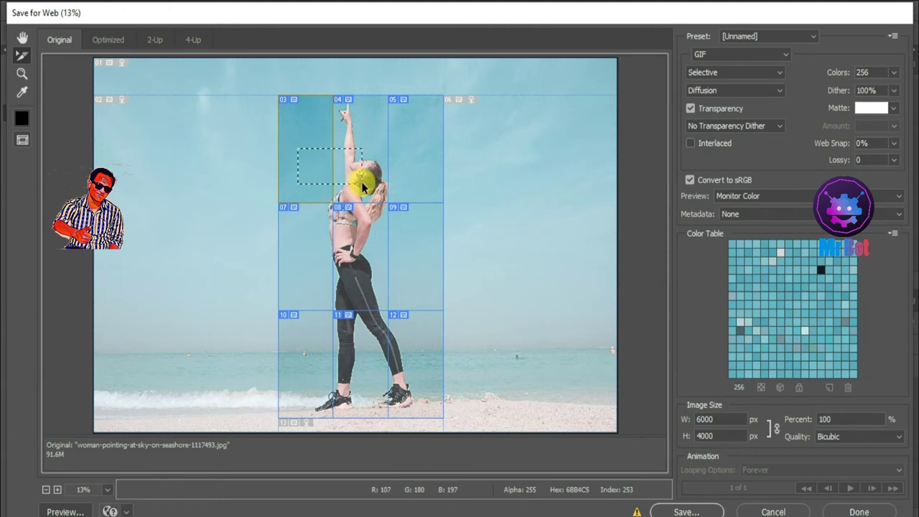
{"action": "left_click_drag", "start_coordinate": [363, 185], "coordinate": [362, 182]}
{"action": "left_click_drag", "start_coordinate": [297, 142], "coordinate": [416, 387]}
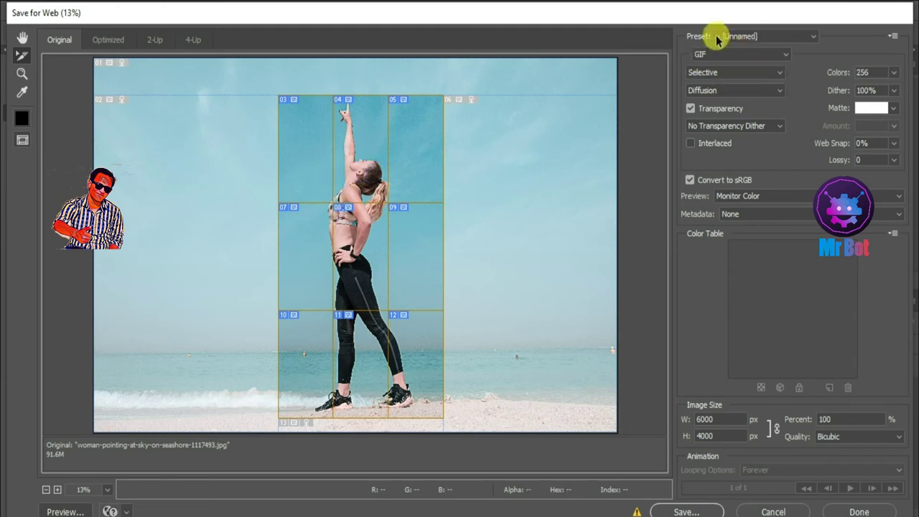
- Set the export format of the selected slices to JPEG with Maximum quality
{"action": "left_click", "coordinate": [735, 55]}
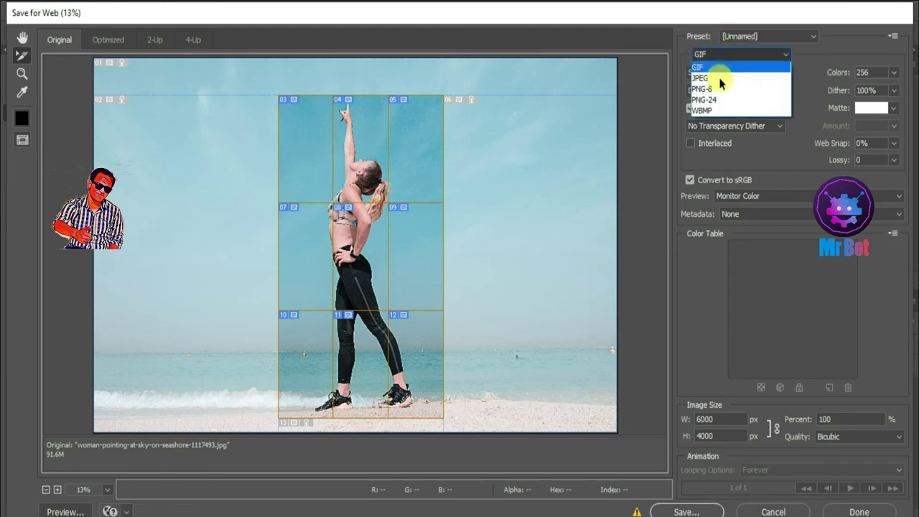
{"action": "left_click", "coordinate": [725, 81]}
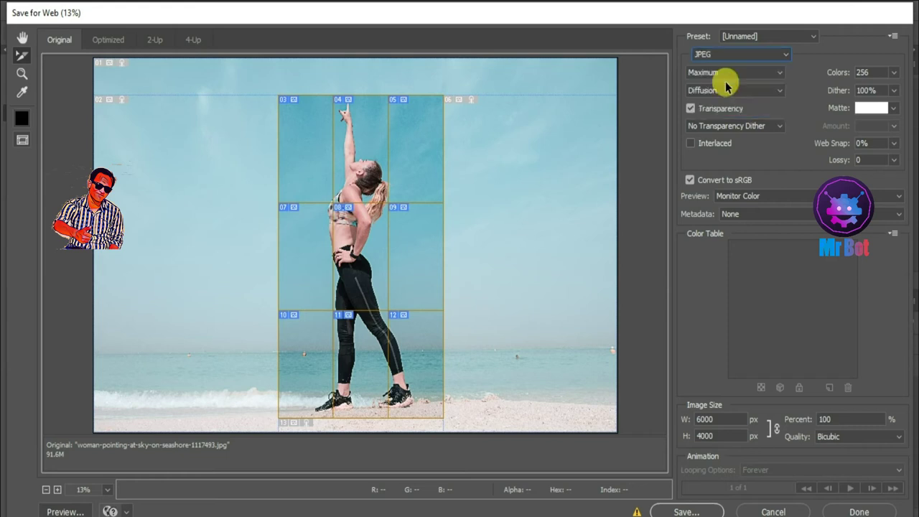
{"action": "left_click", "coordinate": [729, 75]}
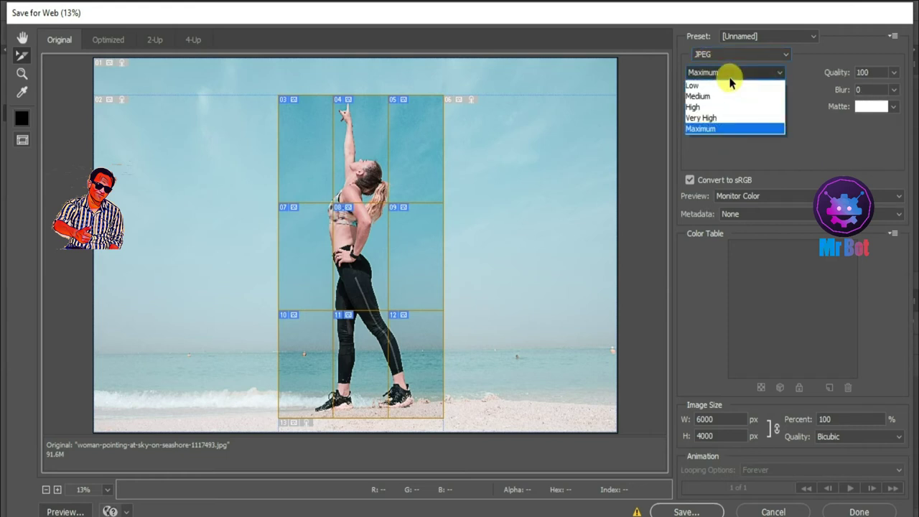
{"action": "left_click", "coordinate": [707, 131]}
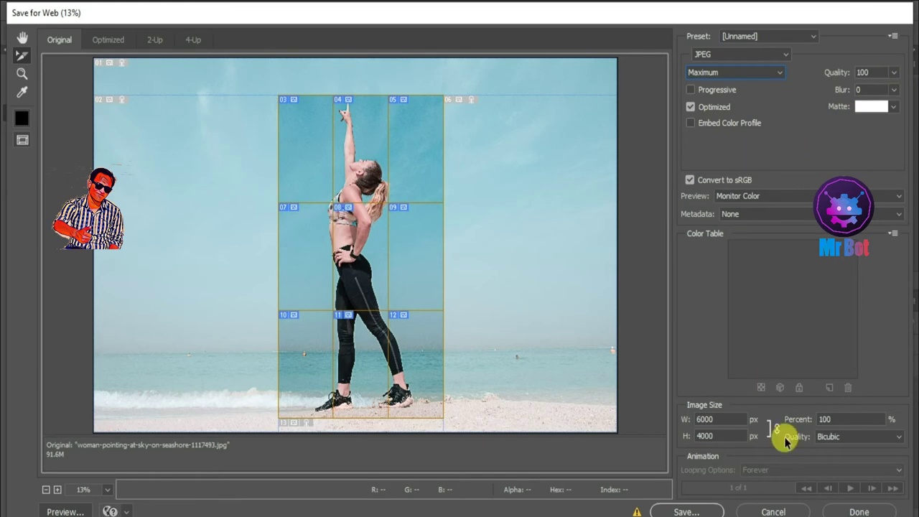
- Start saving the optimized slices and choose the Mr Bot PS folder on the desktop as the destination
{"action": "left_click", "coordinate": [682, 511]}
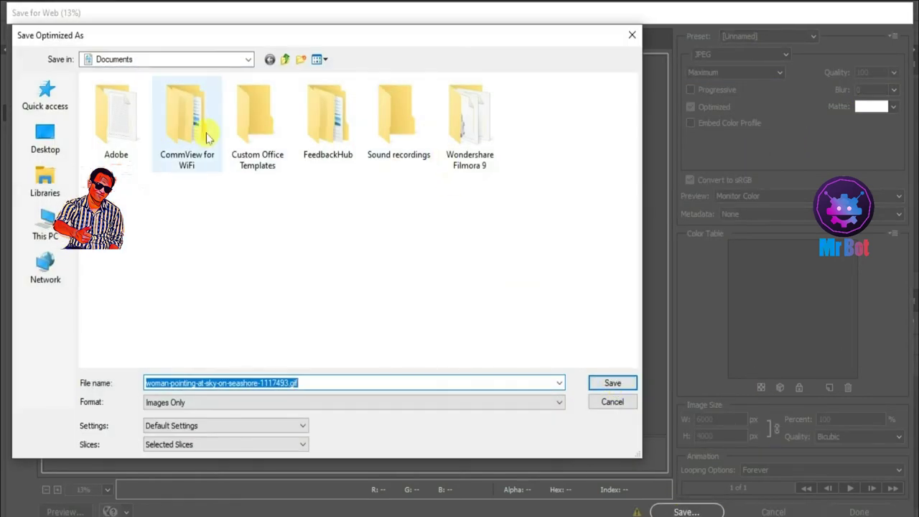
{"action": "left_click", "coordinate": [51, 147]}
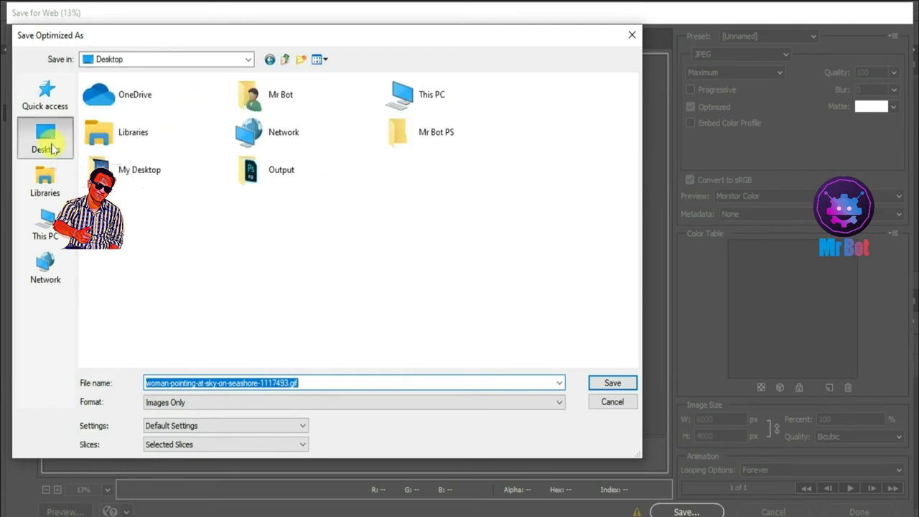
{"action": "left_click", "coordinate": [307, 286]}
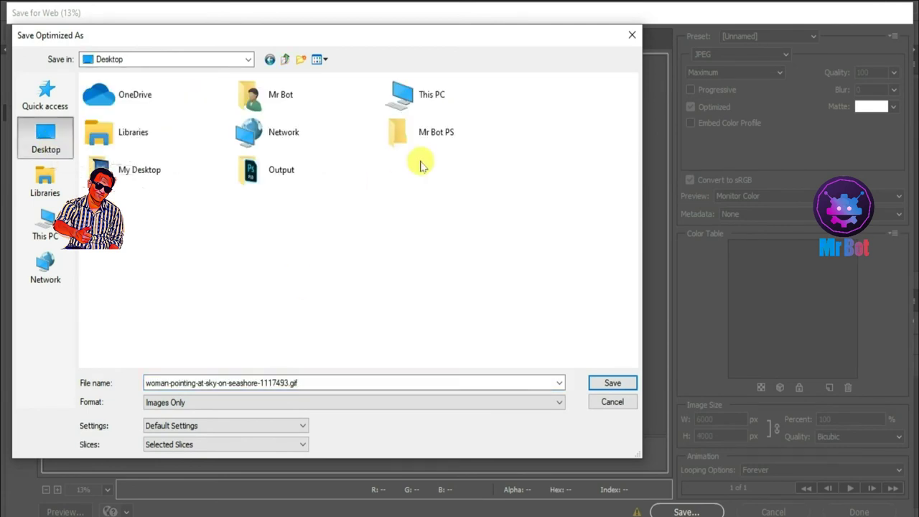
{"action": "double_click", "coordinate": [445, 140]}
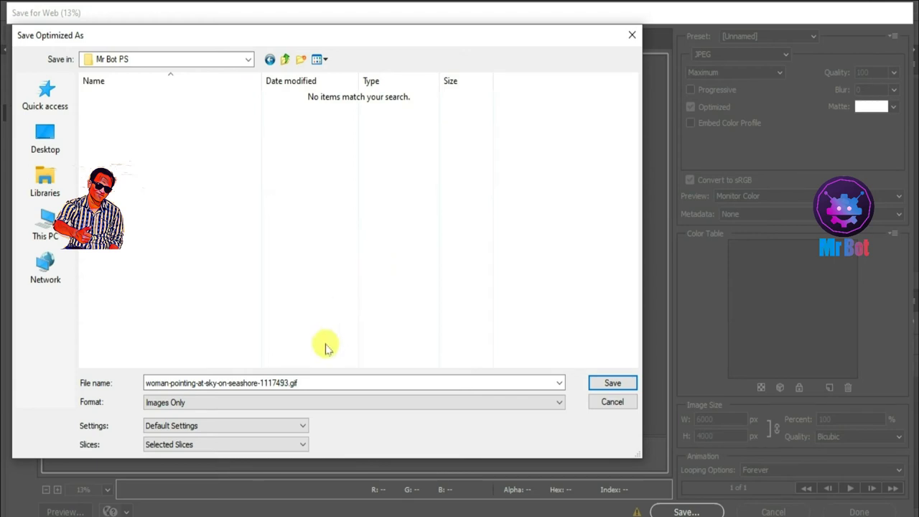
{"action": "left_click", "coordinate": [317, 381]}
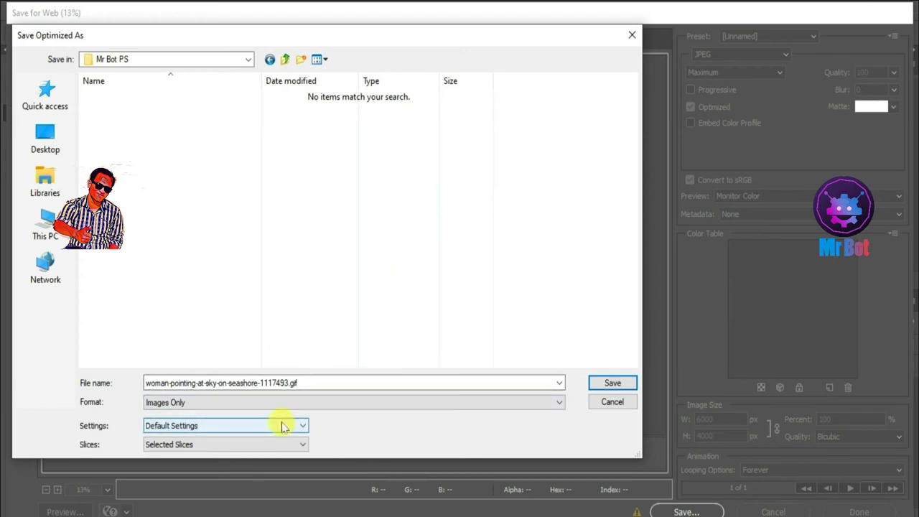
- Save the export as Images Only with Default Settings, limited to Selected Slices
{"action": "left_click", "coordinate": [282, 403]}
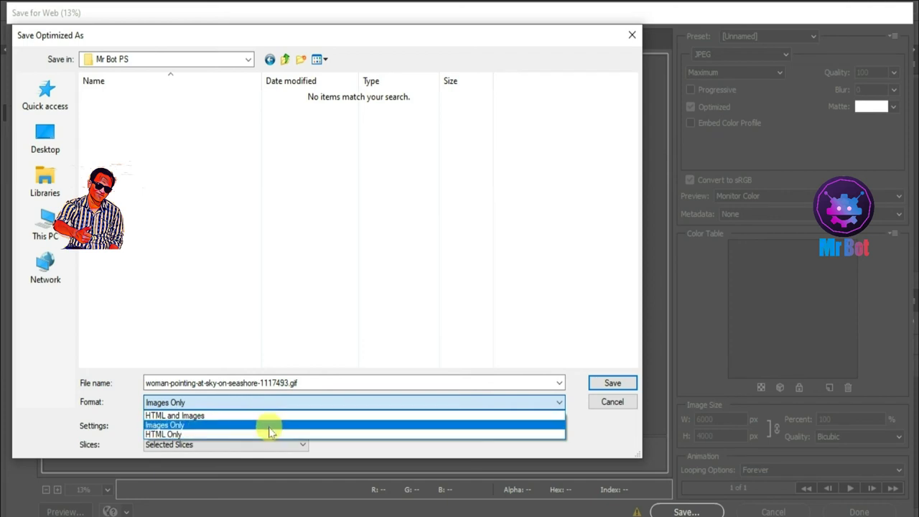
{"action": "left_click", "coordinate": [271, 425]}
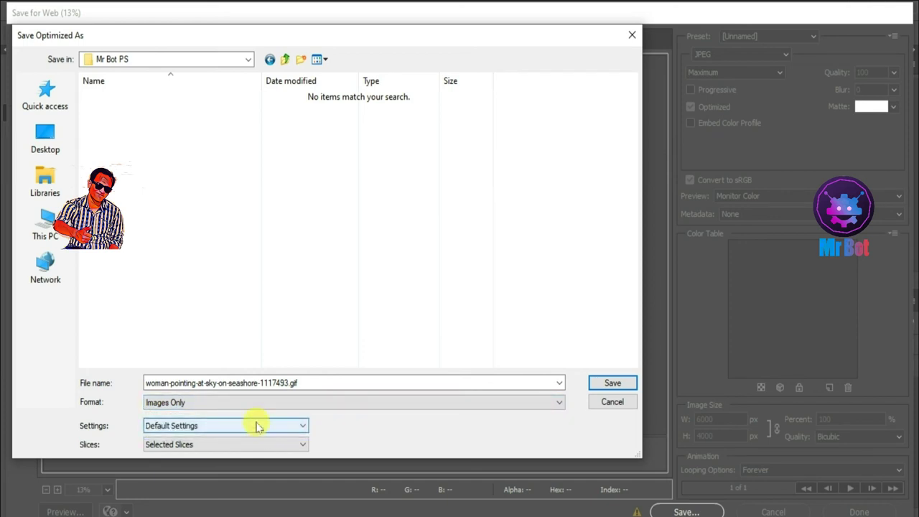
{"action": "left_click", "coordinate": [250, 426]}
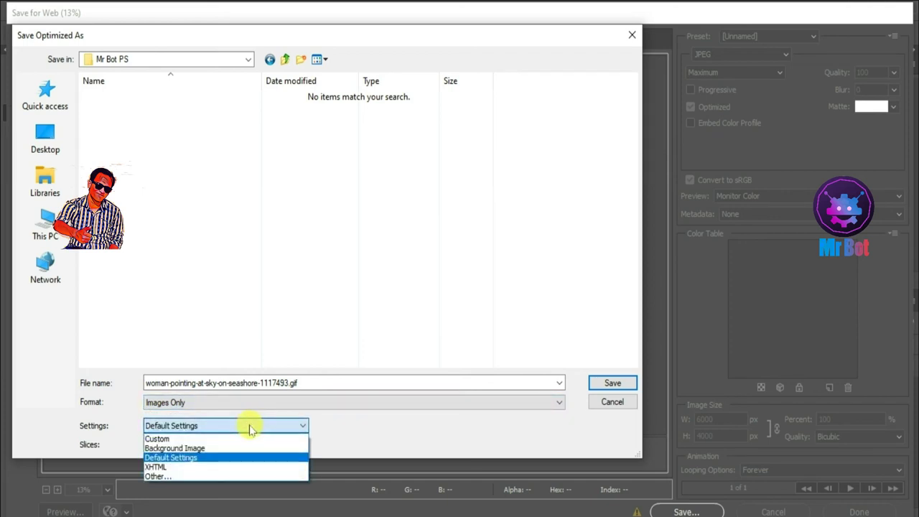
{"action": "left_click", "coordinate": [209, 458]}
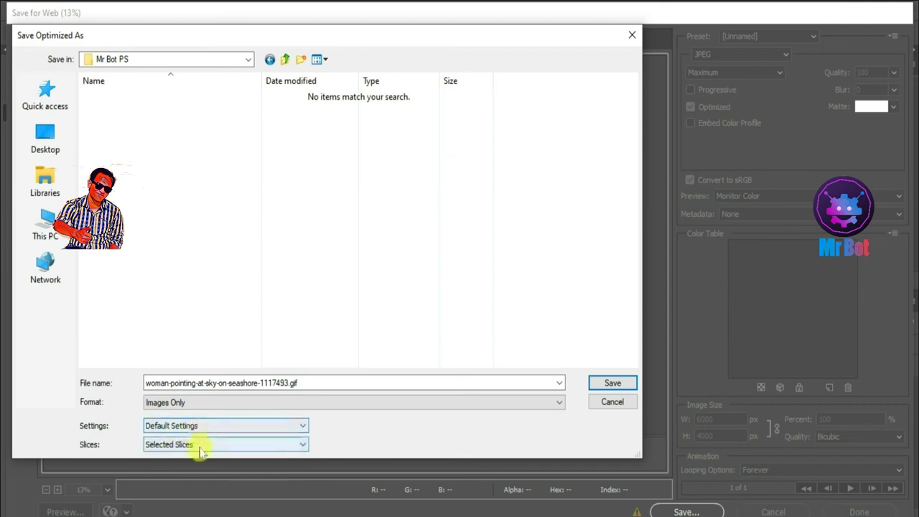
{"action": "left_click", "coordinate": [166, 444]}
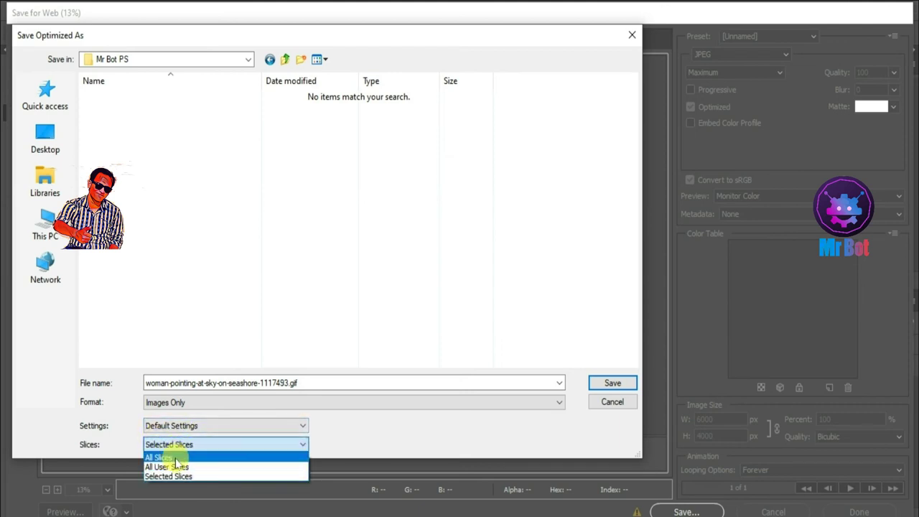
{"action": "left_click", "coordinate": [175, 459]}
{"action": "left_click", "coordinate": [187, 445]}
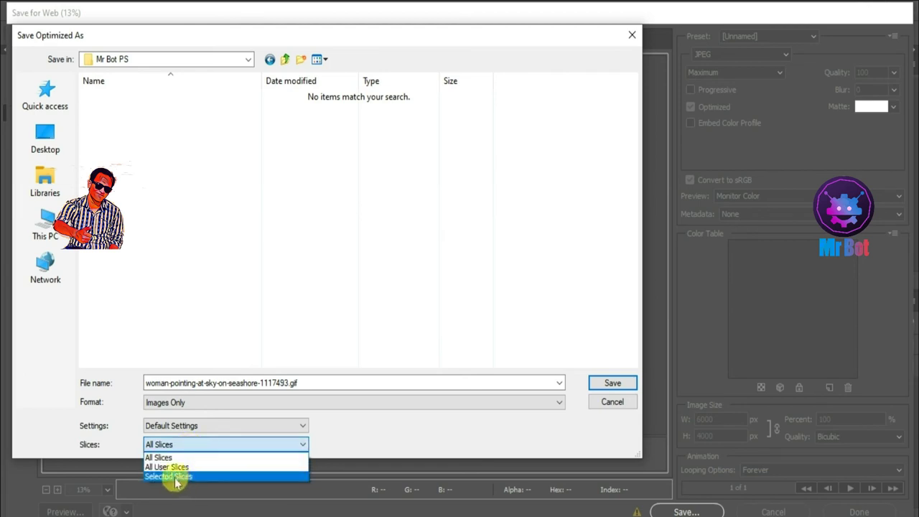
{"action": "left_click", "coordinate": [163, 477]}
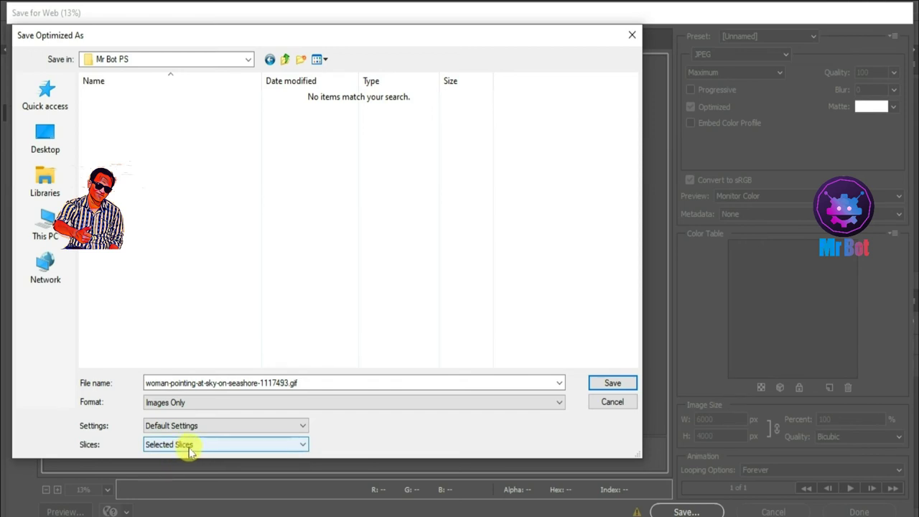
{"action": "left_click", "coordinate": [612, 383]}
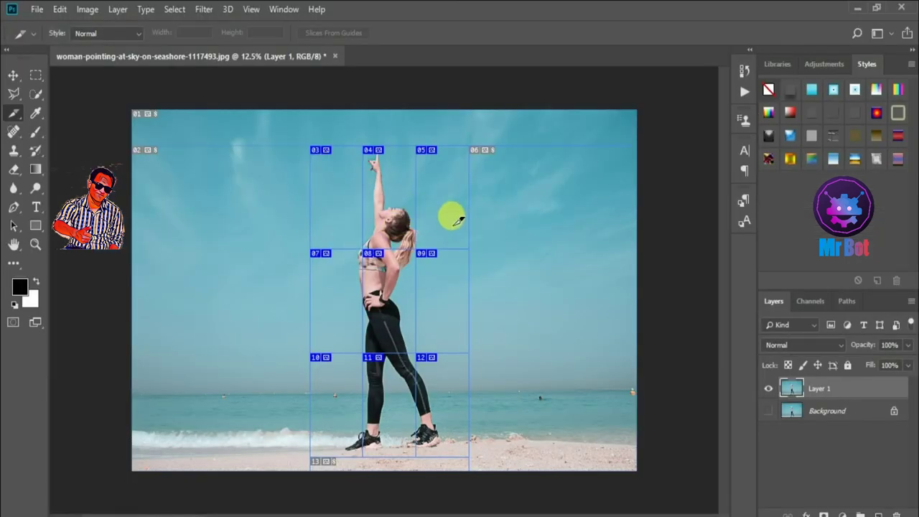
- Minimize Photoshop and open the images subfolder of the desktop folder Mr Bot PS in a maximized File Explorer window
{"action": "left_click", "coordinate": [857, 9]}
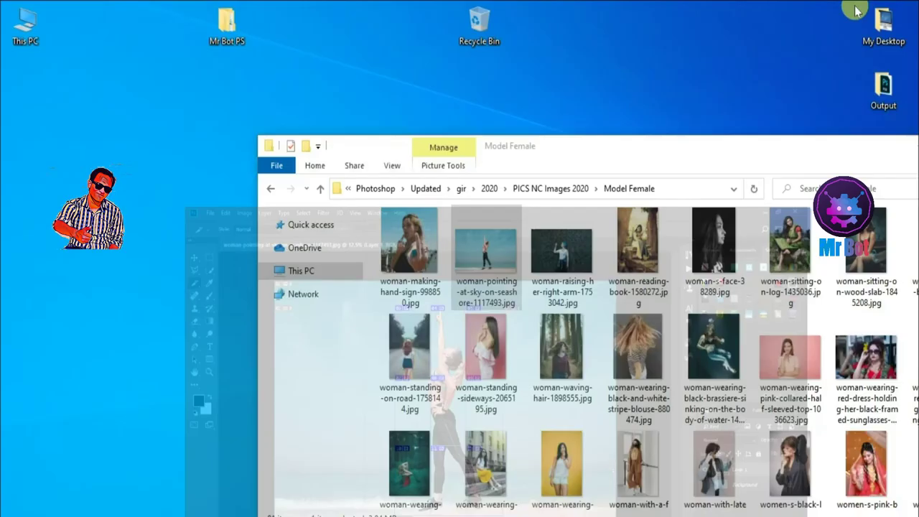
{"action": "left_click", "coordinate": [224, 27]}
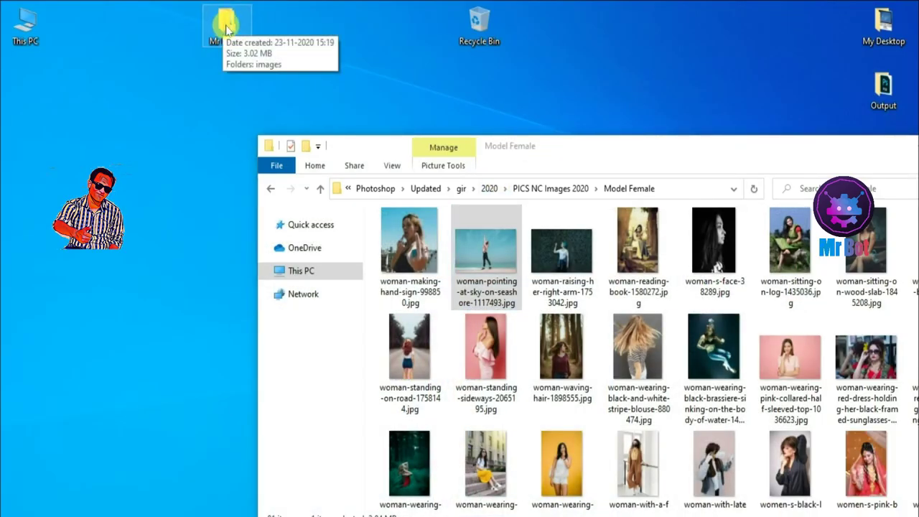
{"action": "double_click", "coordinate": [226, 27]}
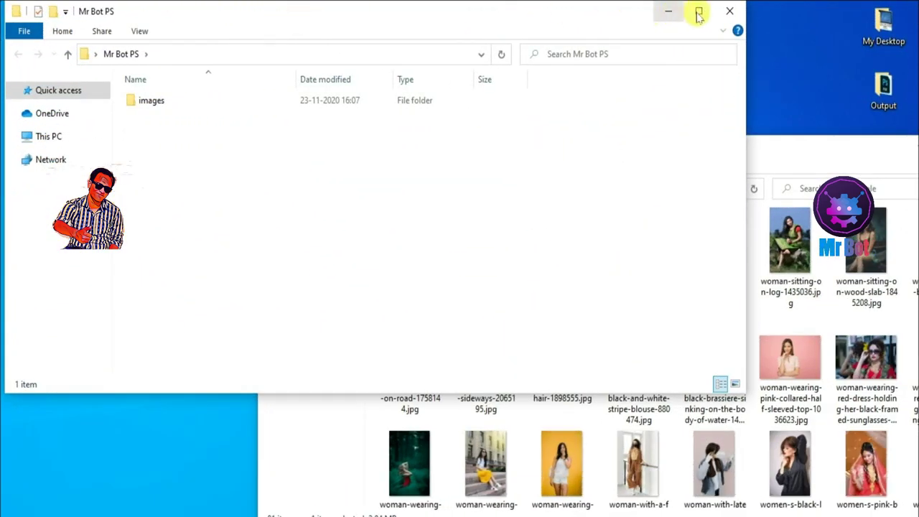
{"action": "left_click", "coordinate": [699, 15]}
{"action": "left_click", "coordinate": [146, 105]}
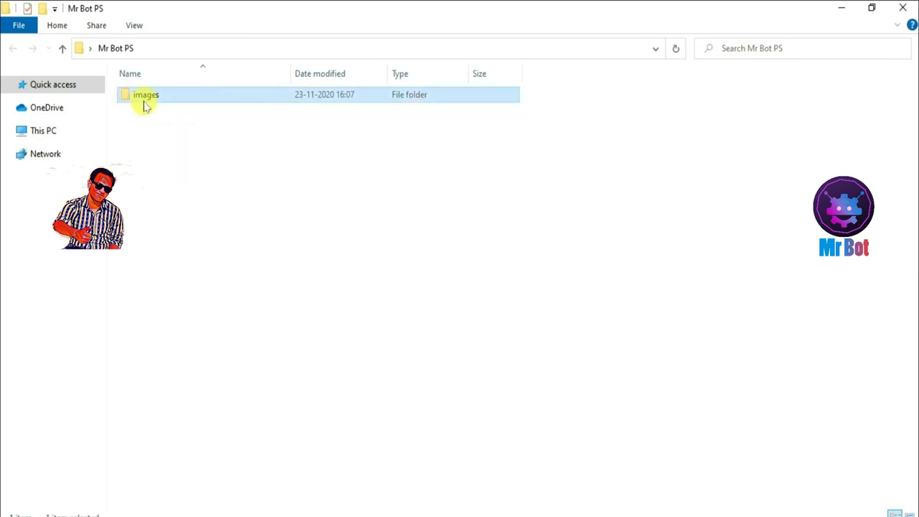
{"action": "double_click", "coordinate": [145, 104]}
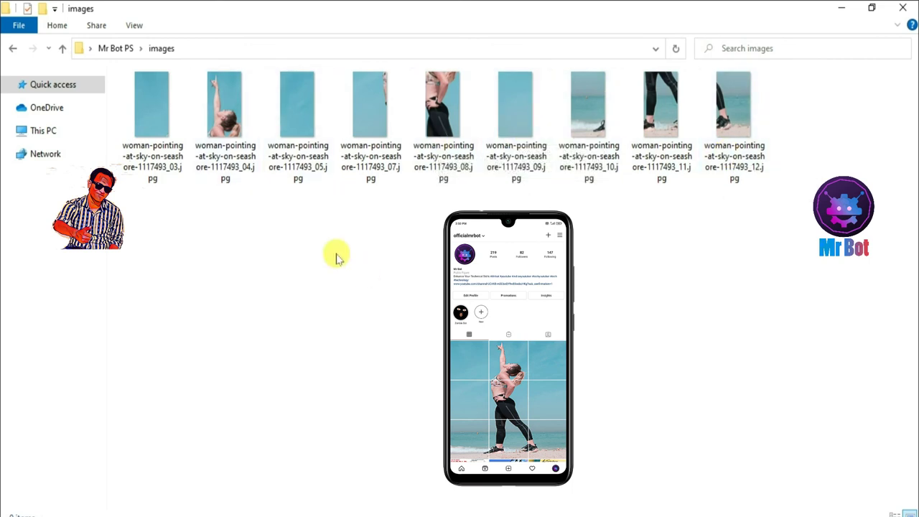
- Add the prefix 01 to the name of the slice file ending in _03
{"action": "left_click", "coordinate": [169, 165]}
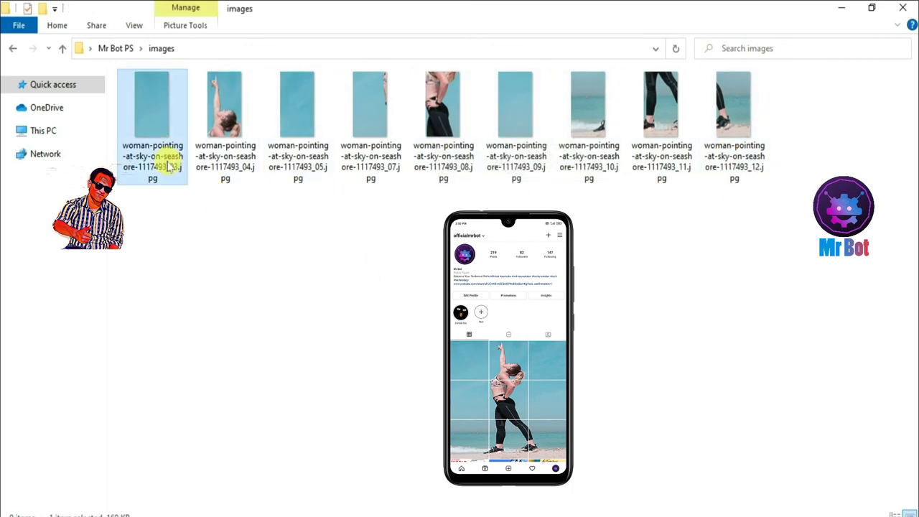
{"action": "left_click", "coordinate": [257, 144]}
{"action": "left_click", "coordinate": [151, 156]}
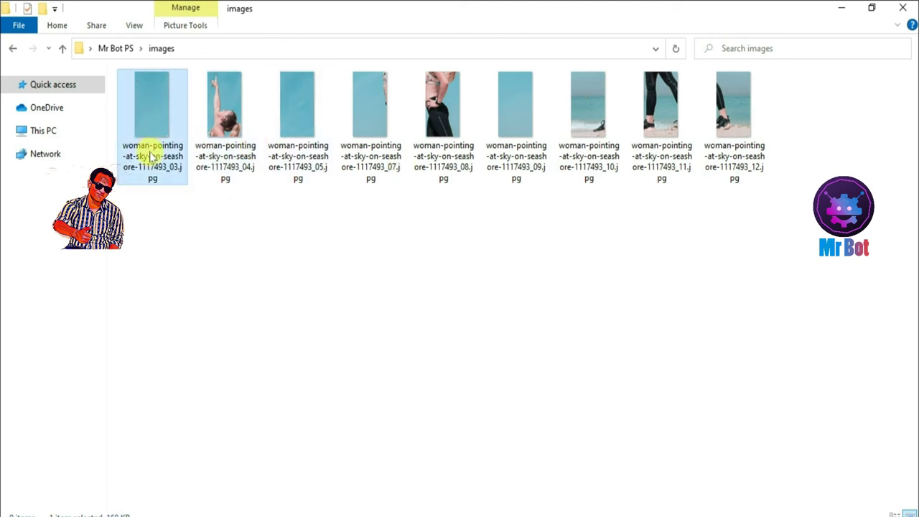
{"action": "left_click", "coordinate": [151, 156]}
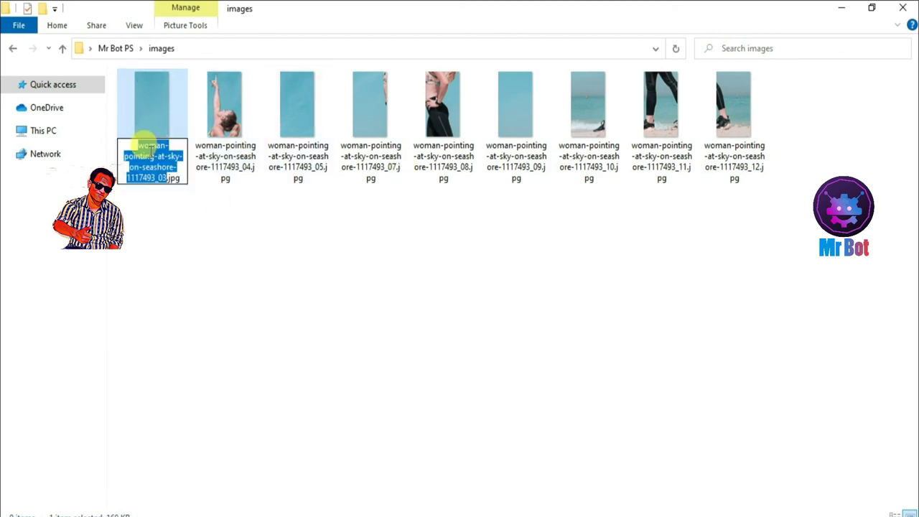
{"action": "left_click", "coordinate": [143, 148]}
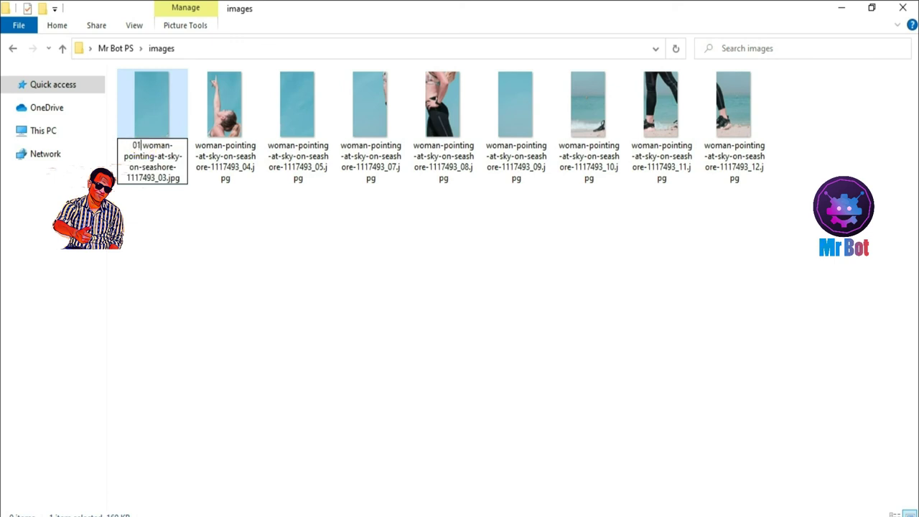
{"action": "type", "text": "01"}
{"action": "key", "text": "Return"}
- Add the prefix 02 to the name of the slice file ending in _04
{"action": "left_click", "coordinate": [236, 144]}
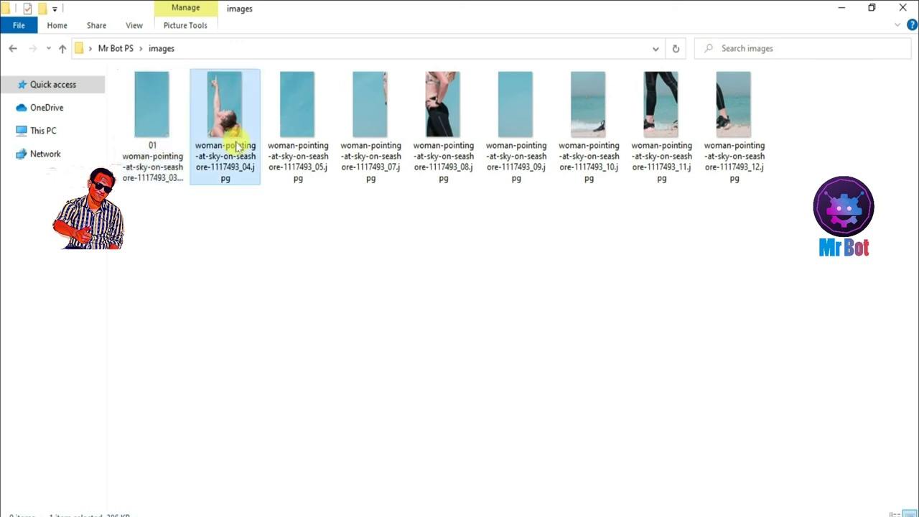
{"action": "left_click", "coordinate": [237, 144]}
{"action": "left_click", "coordinate": [236, 144]}
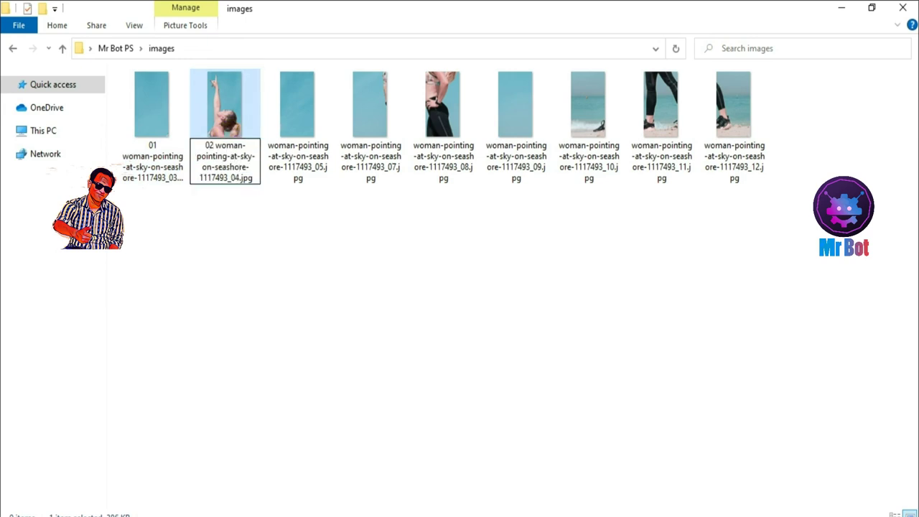
{"action": "key", "text": "Return"}
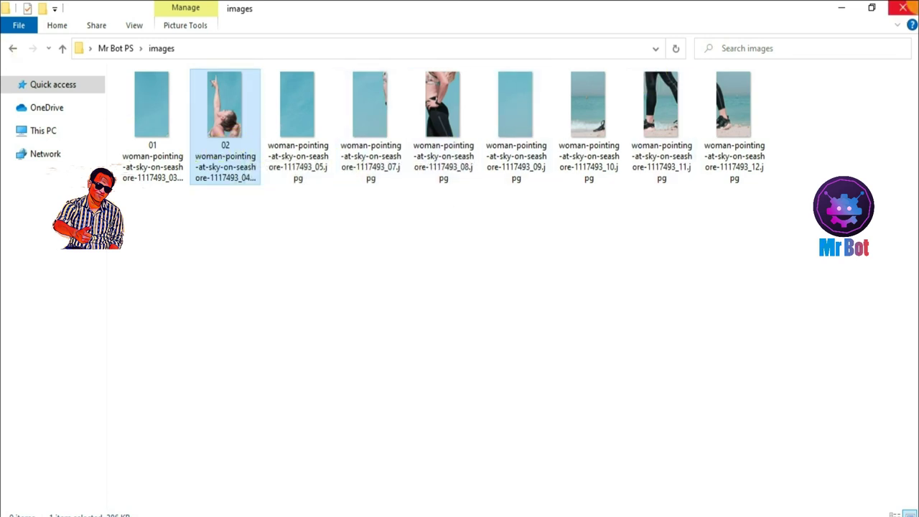
- Close the images folder window and minimize the Model Female folder window to clear the desktop
{"action": "left_click", "coordinate": [903, 9]}
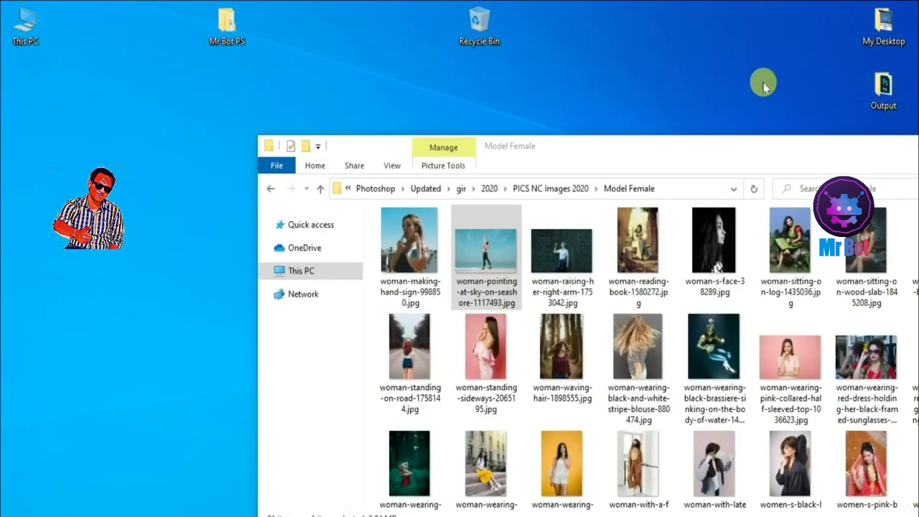
{"action": "left_click", "coordinate": [664, 84]}
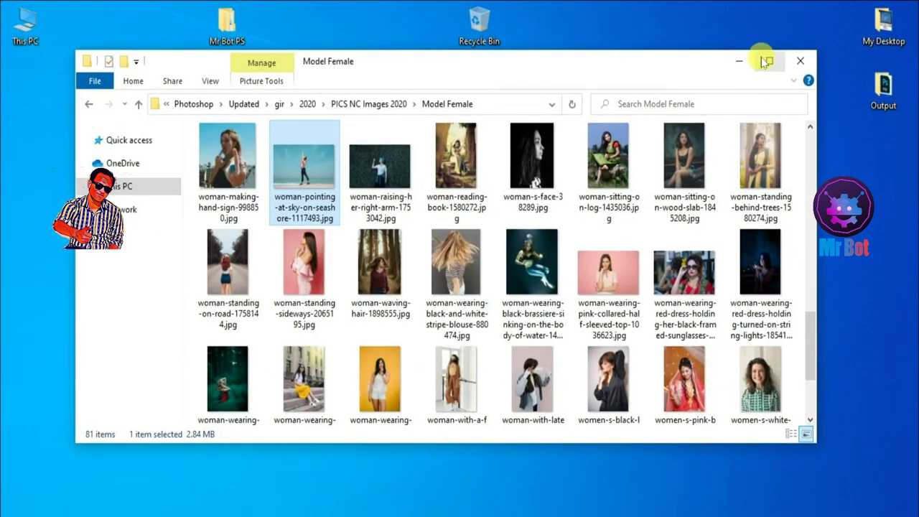
{"action": "left_click", "coordinate": [748, 58]}
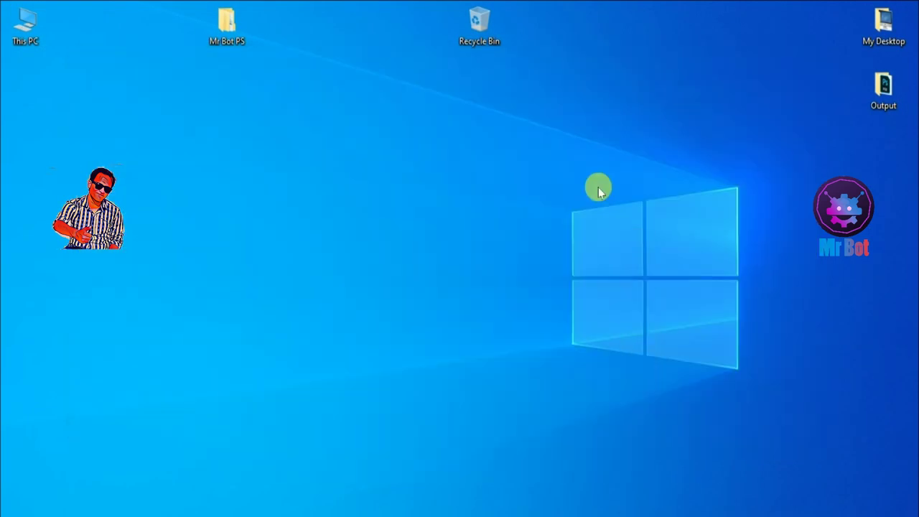